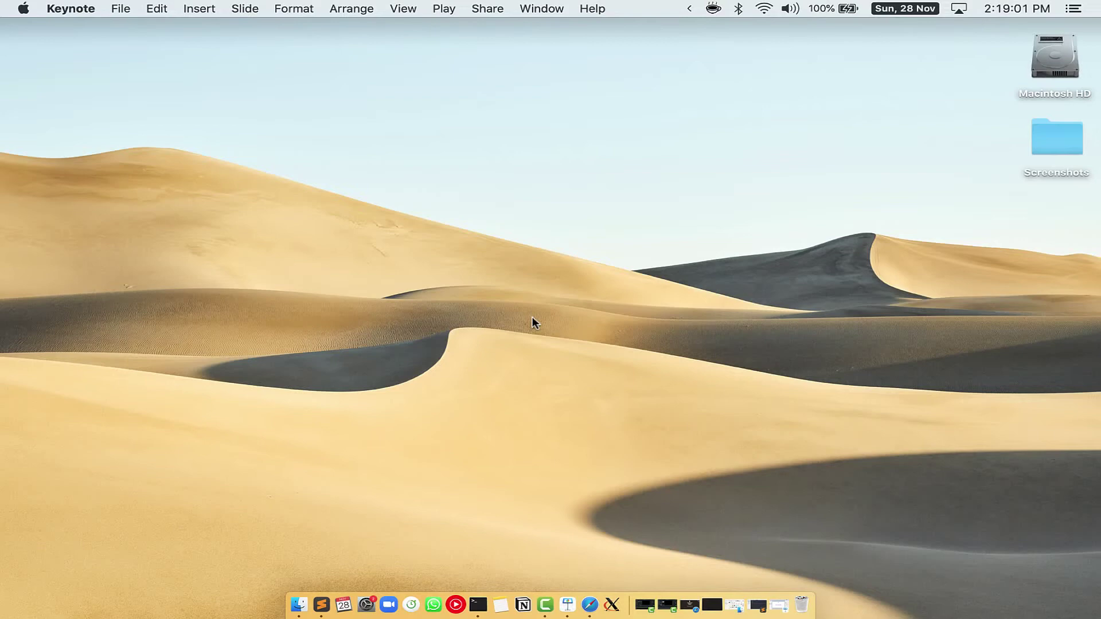
Launch Terminal from Spotlight and make its window full screen
key(cmd+space)
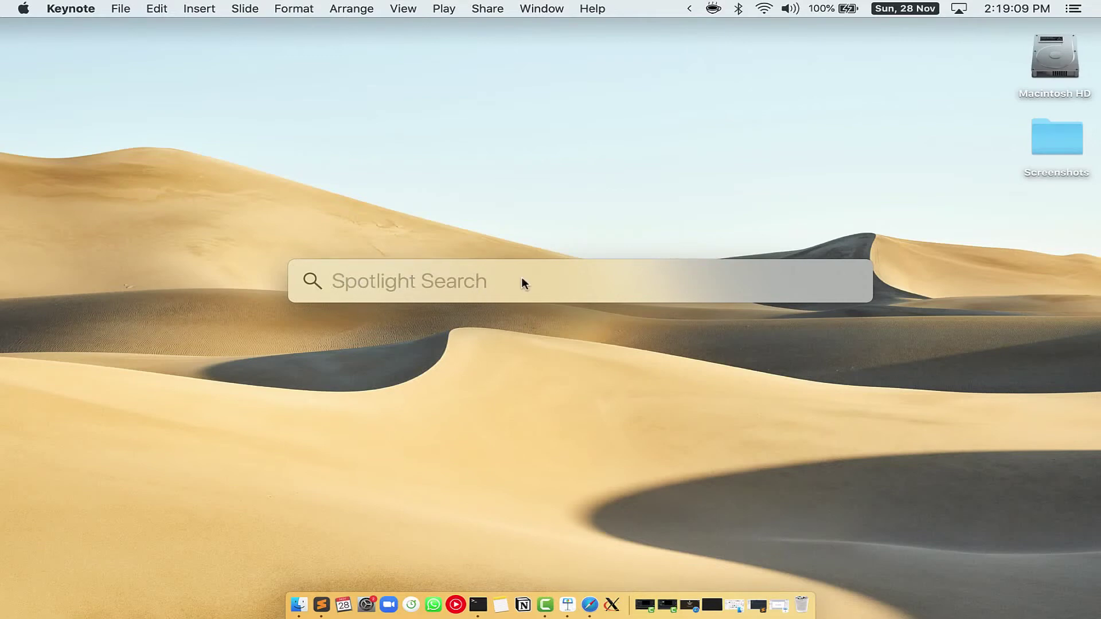
text(Terminal)
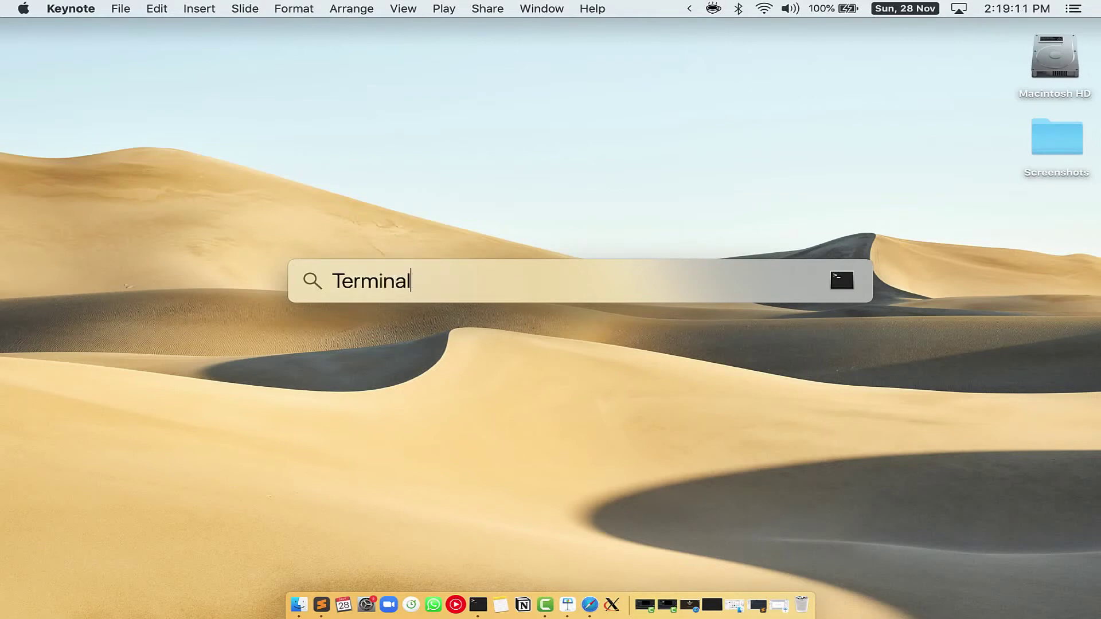
text(.app)
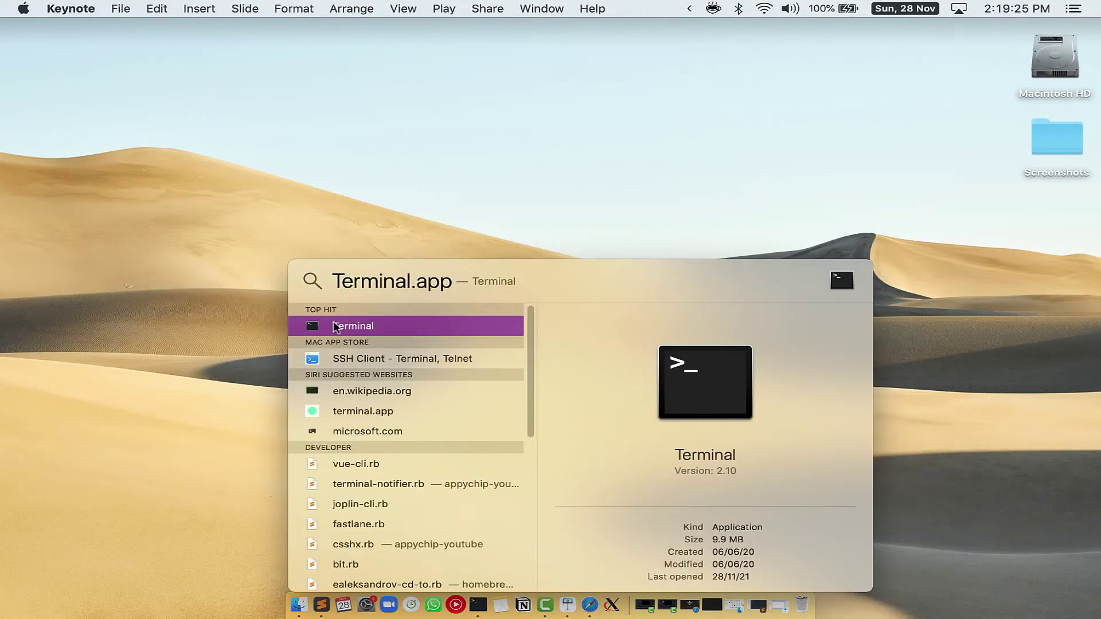
key(Return)
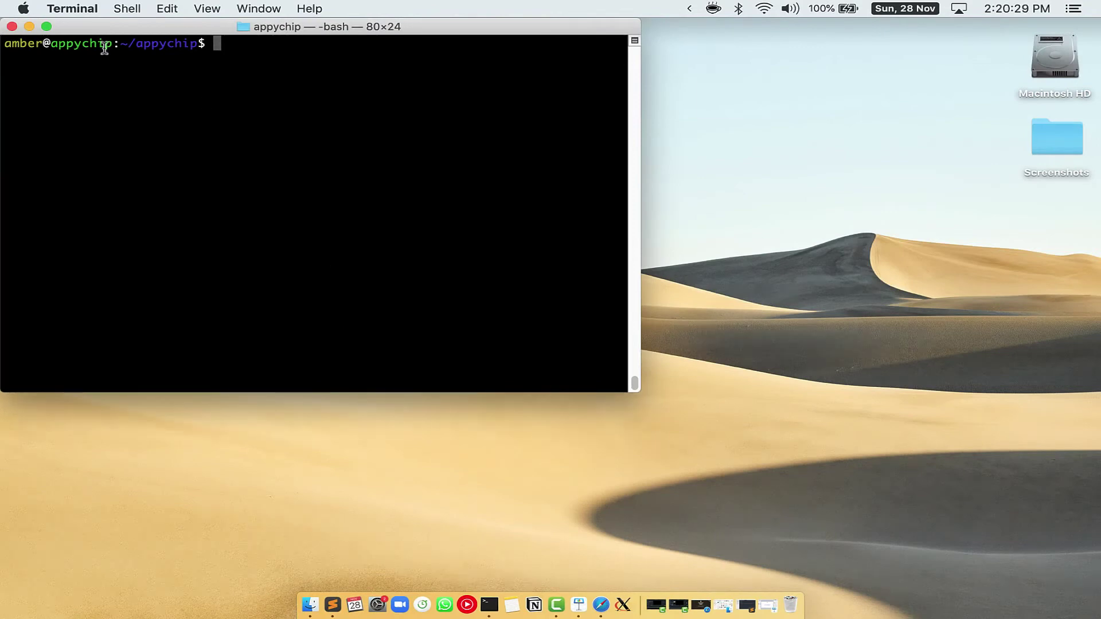
click(46, 25)
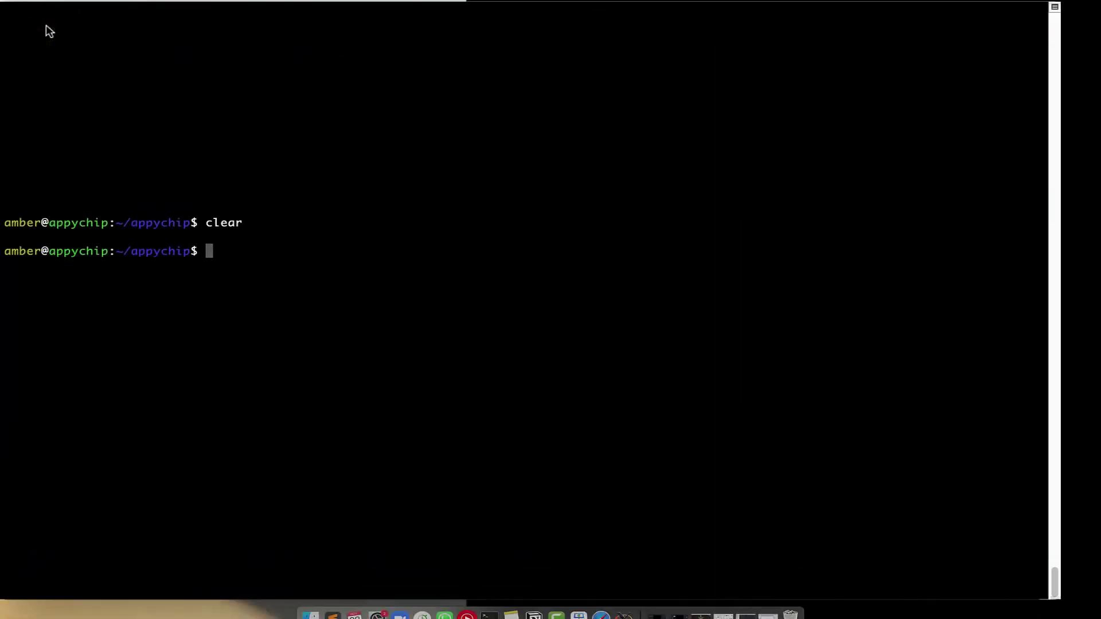
Open Safari from the Dock on the brew.sh Homebrew page
key(ctrl+Left)
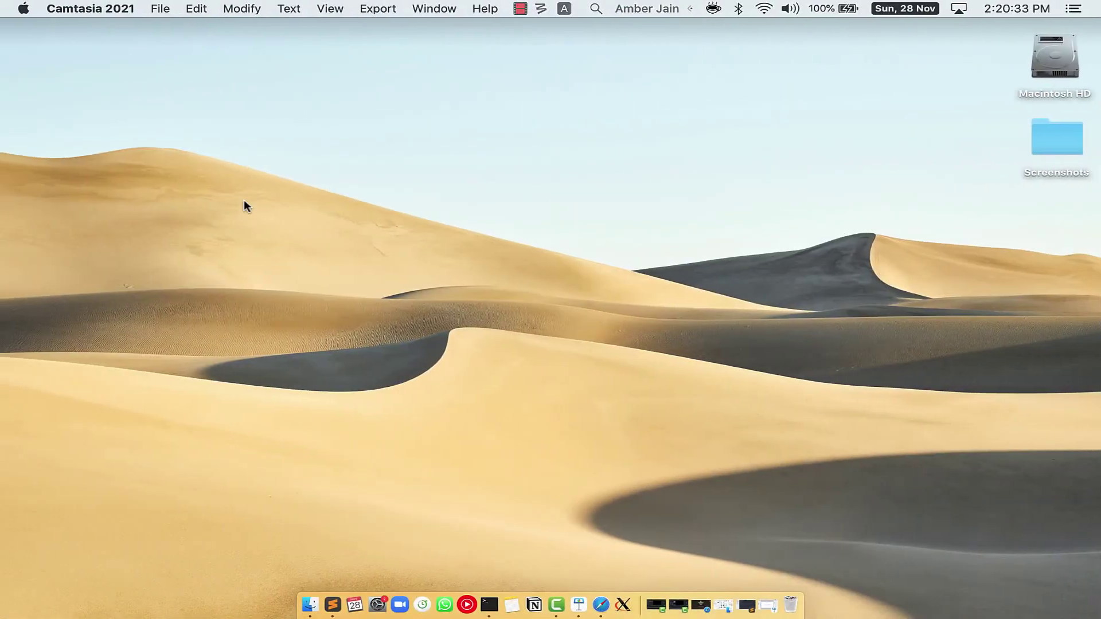
click(605, 601)
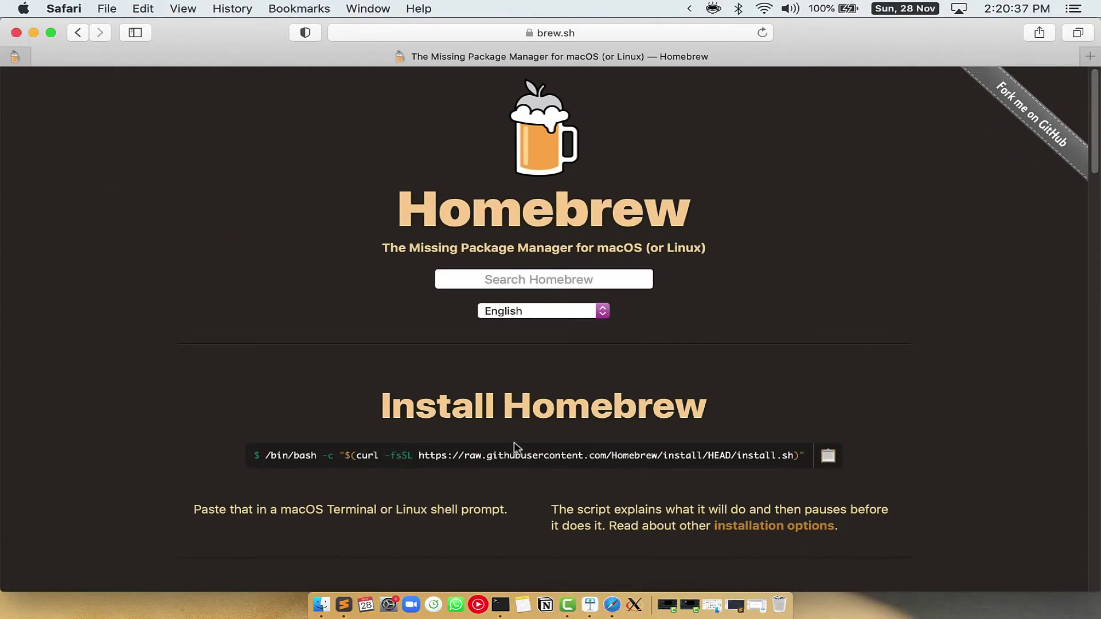
click(540, 34)
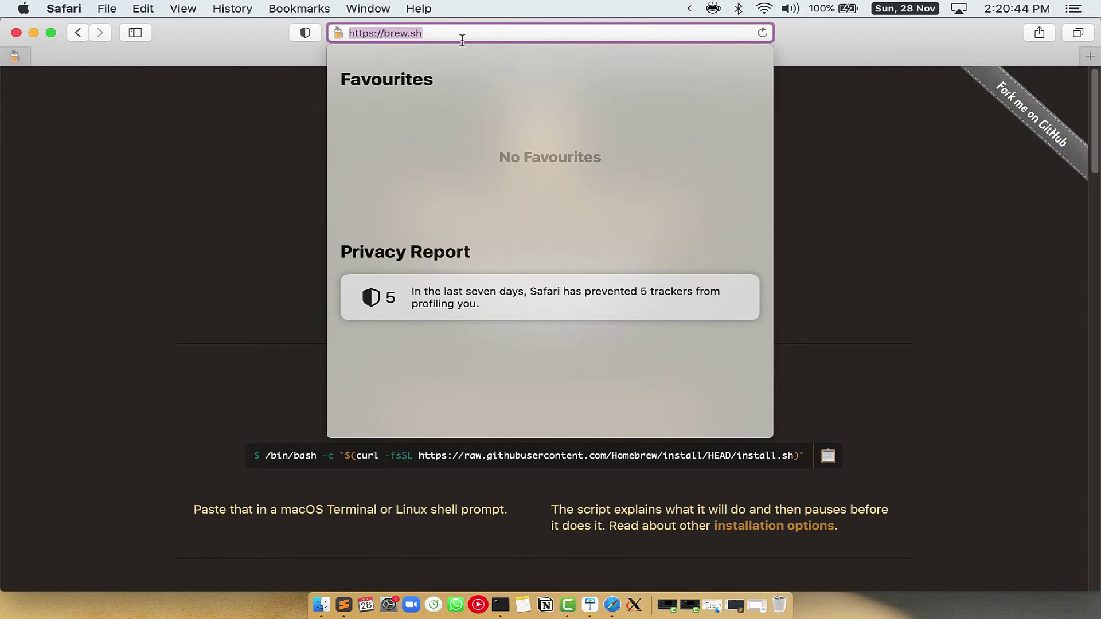
click(386, 33)
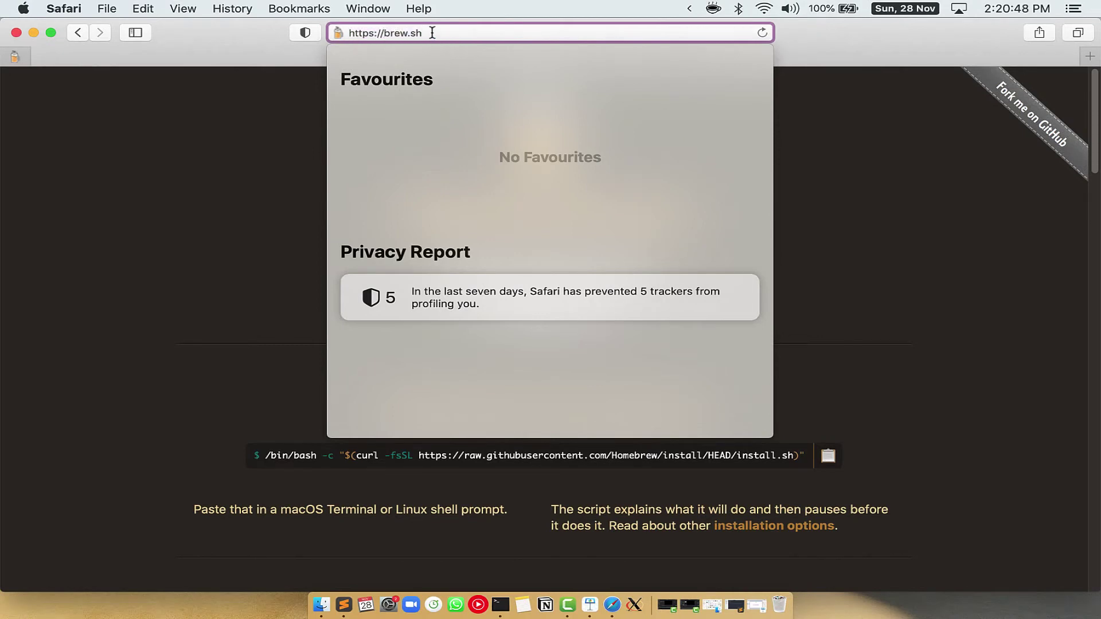
click(854, 229)
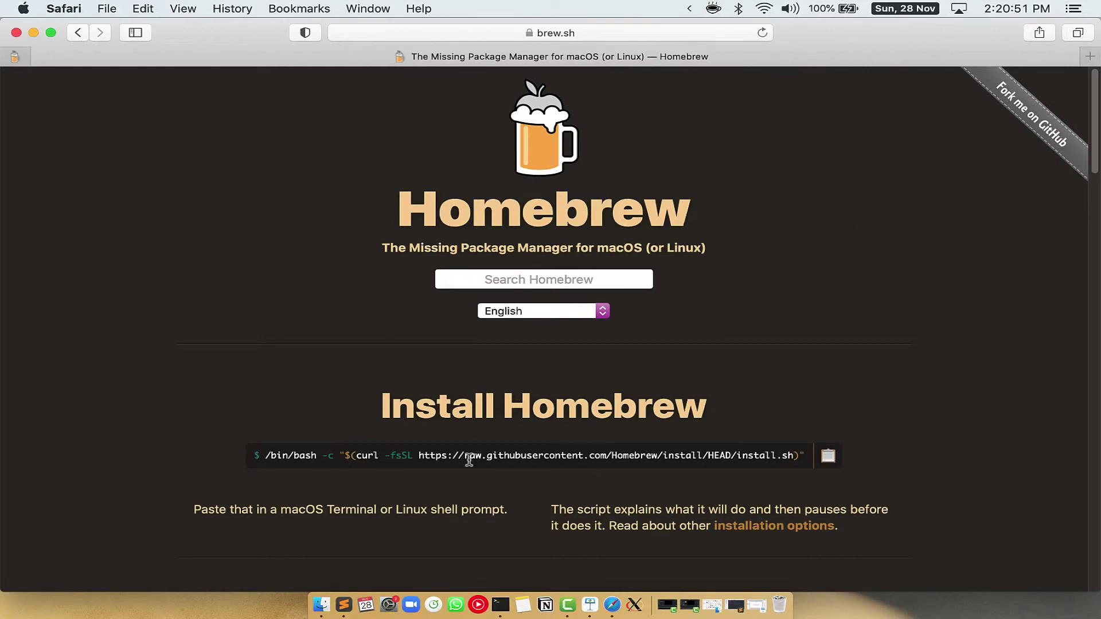
Copy the Homebrew install command from the brew.sh page
drag(383, 406, 707, 401)
click(353, 463)
click(827, 457)
Paste the Homebrew install command at the Terminal prompt and run it
key(super+Tab)
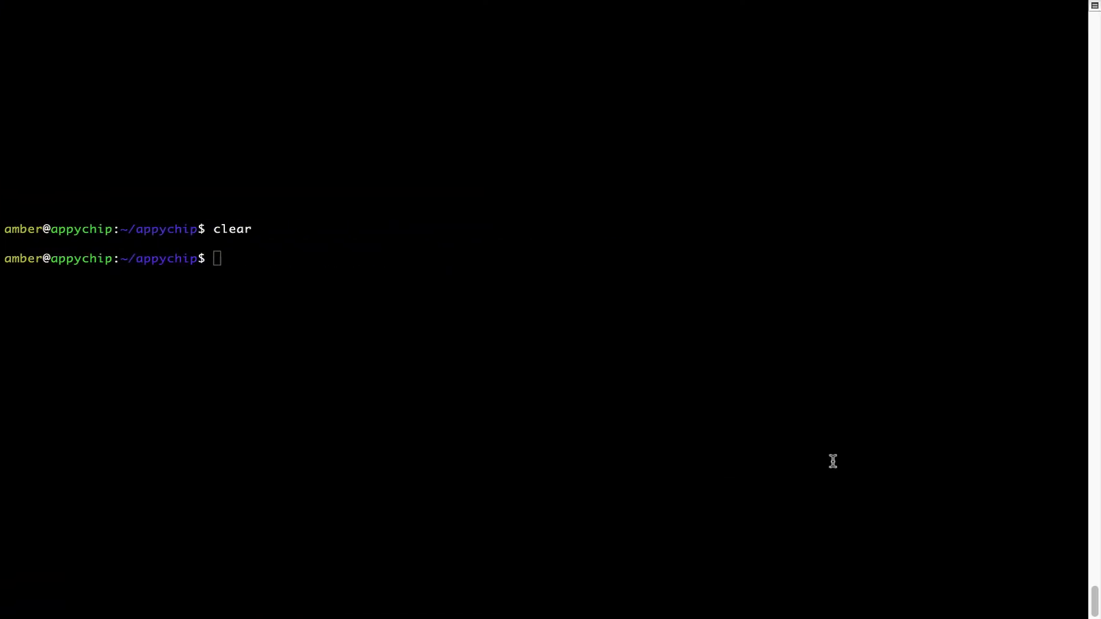
right_click(341, 240)
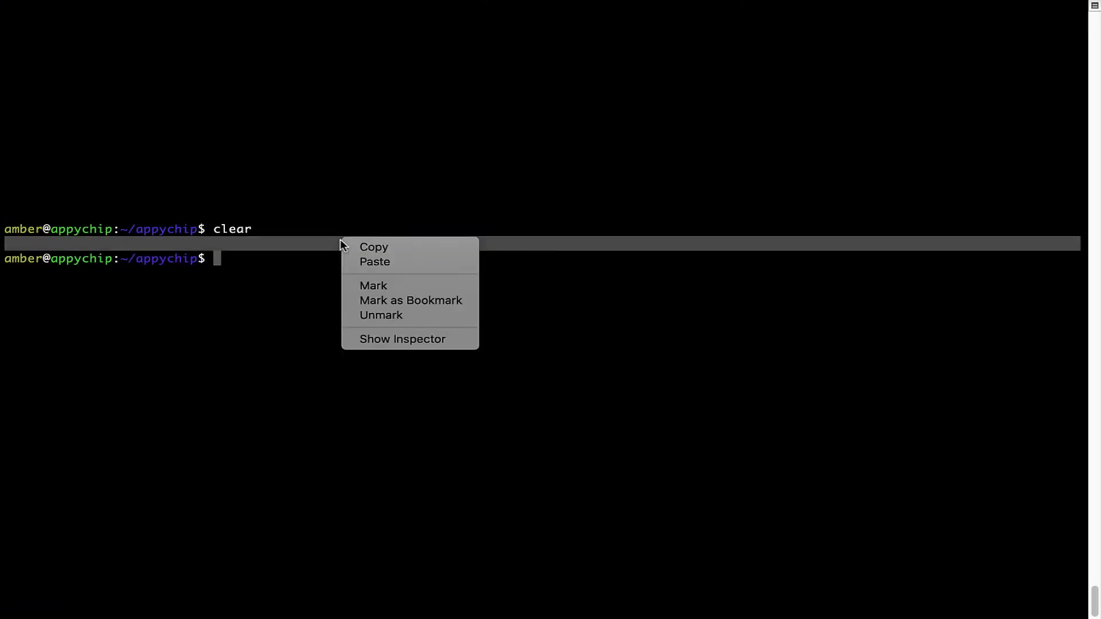
click(357, 265)
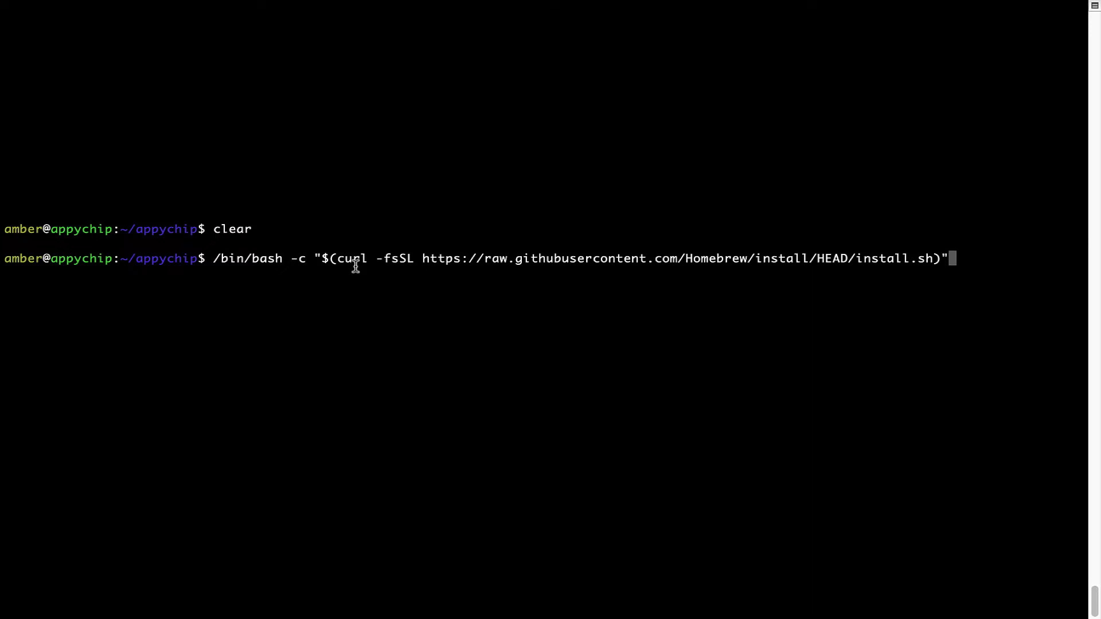
key(Return)
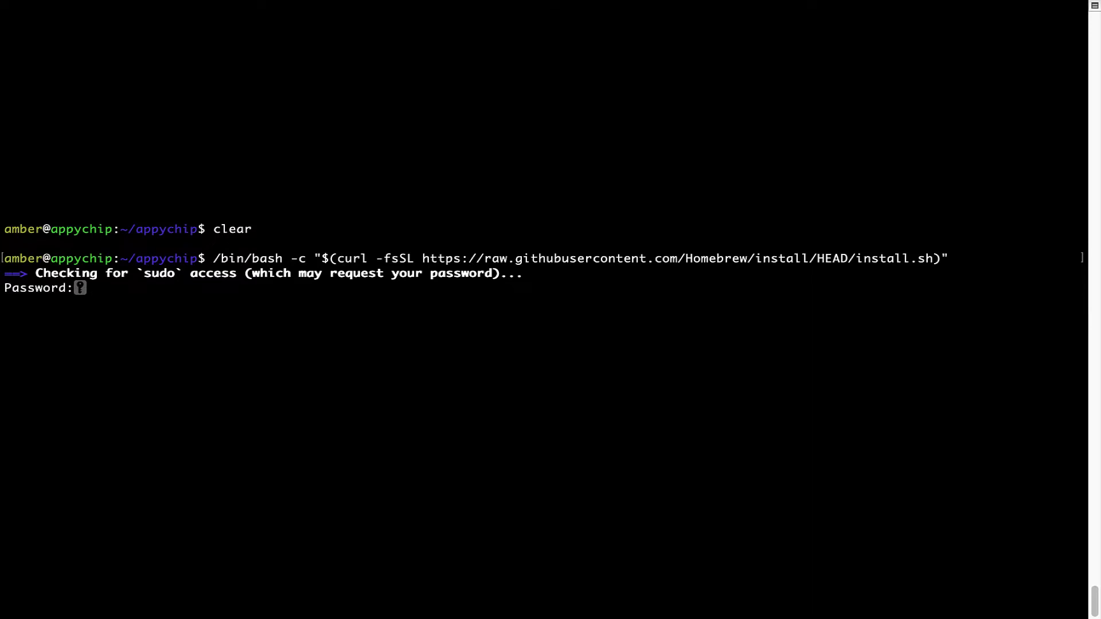
Submit the sudo password and continue the installer until Homebrew reports Installation successful
key(Return)
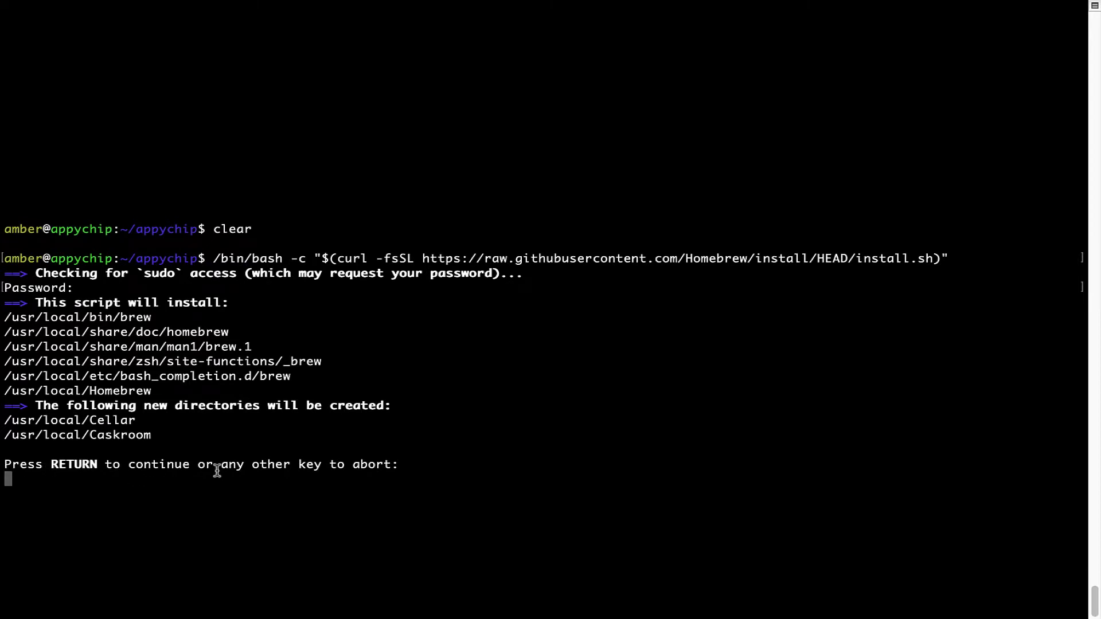
key(Return)
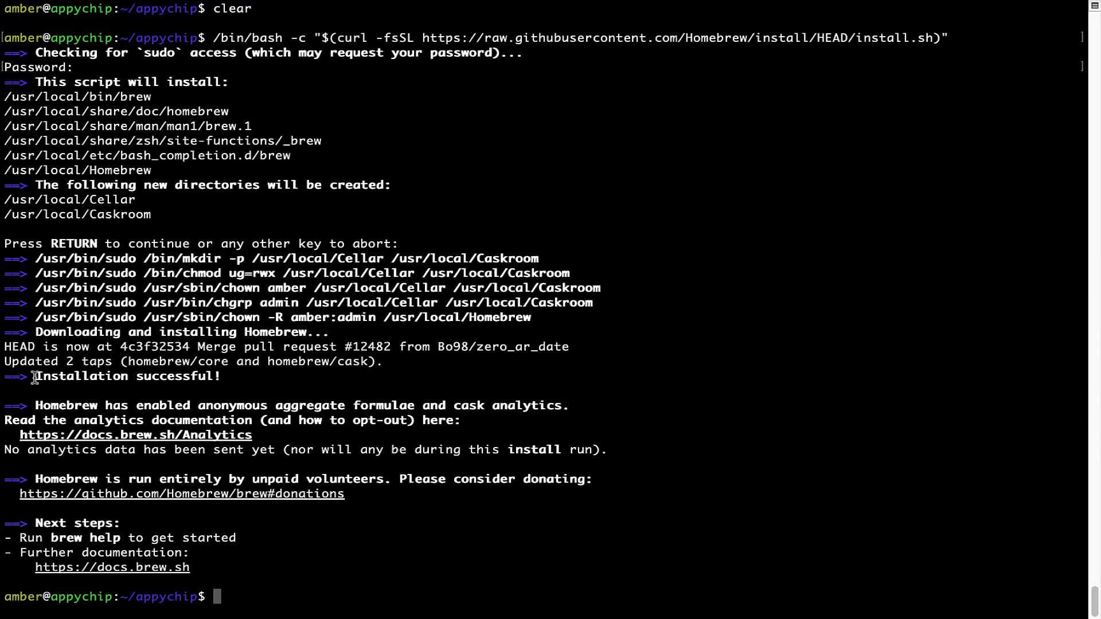
drag(35, 376, 227, 374)
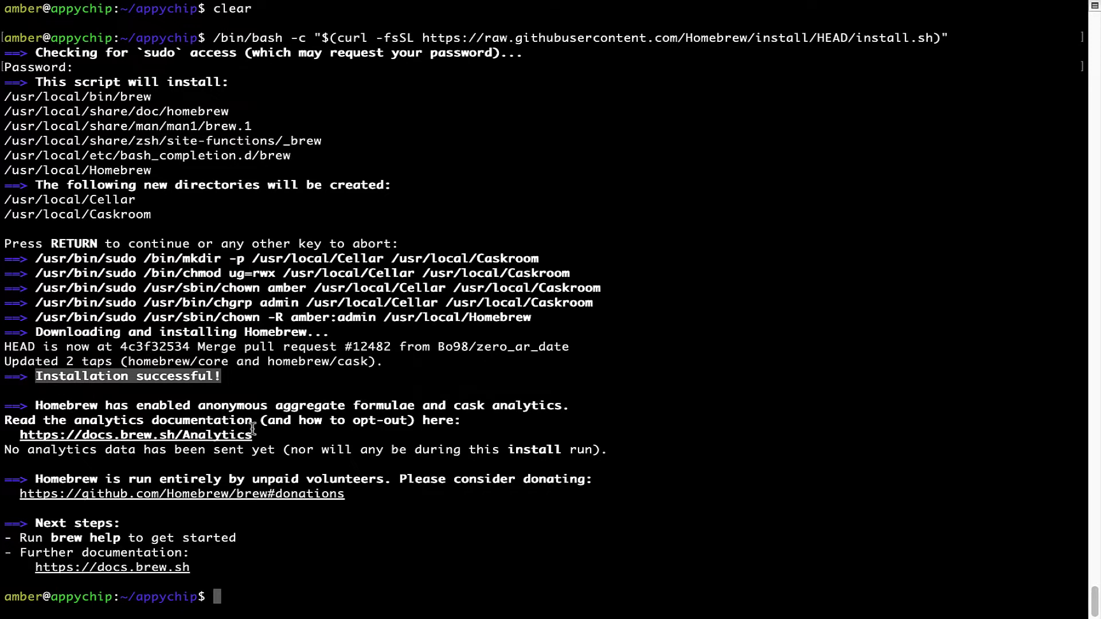
click(437, 379)
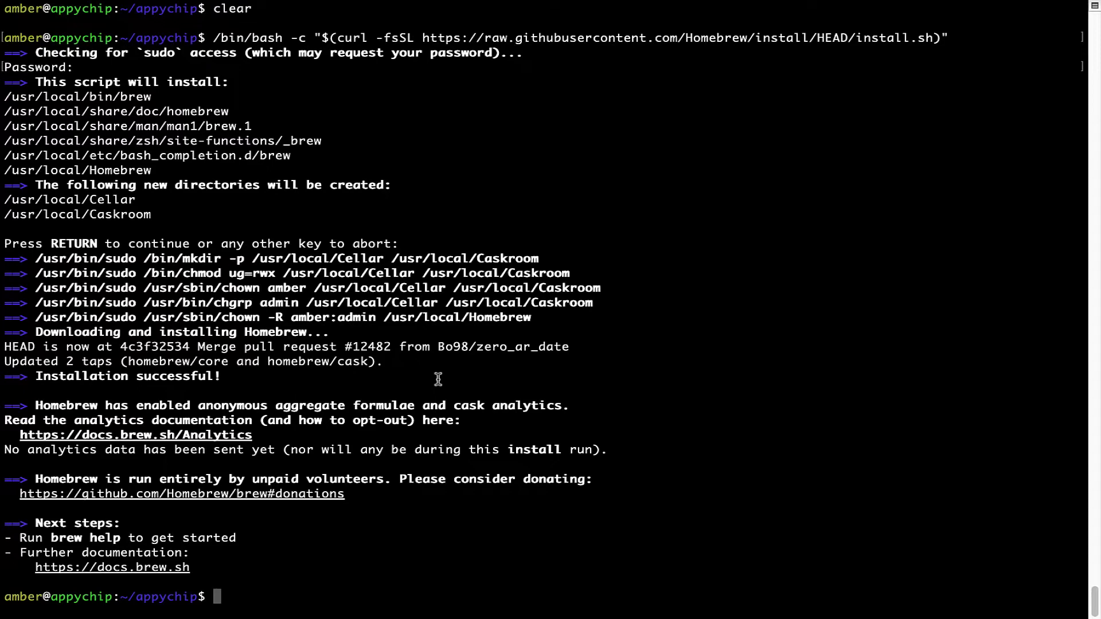
key(ctrl+Left)
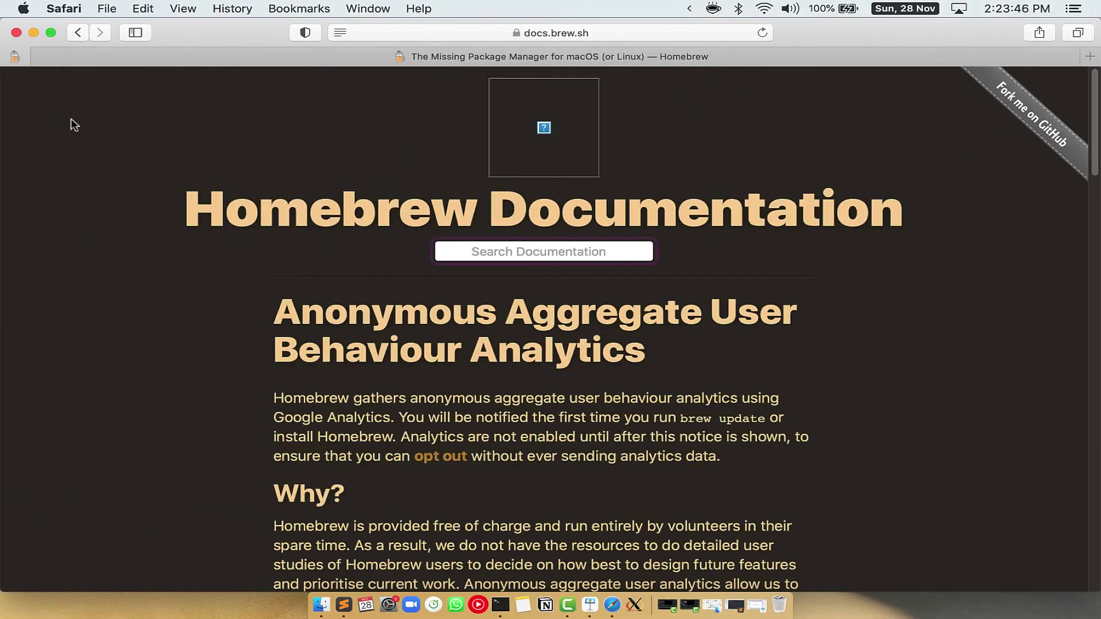
scroll(267, 274, down, 1)
scroll(616, 338, up, 1)
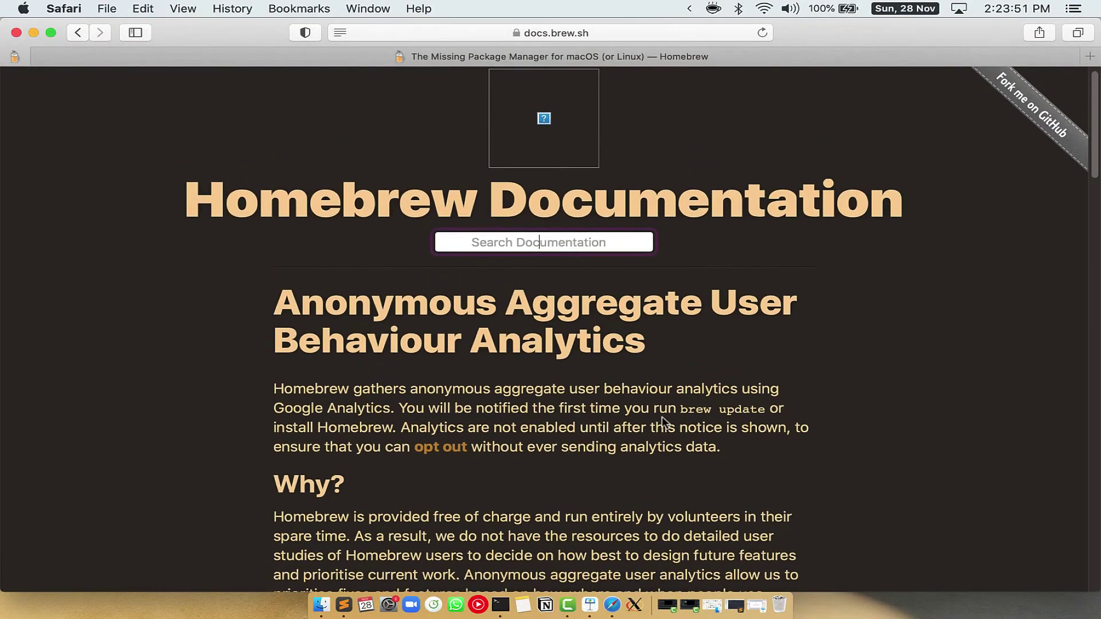
Run 'brew analytics off' in Terminal, then clear the screen
key(ctrl+Right)
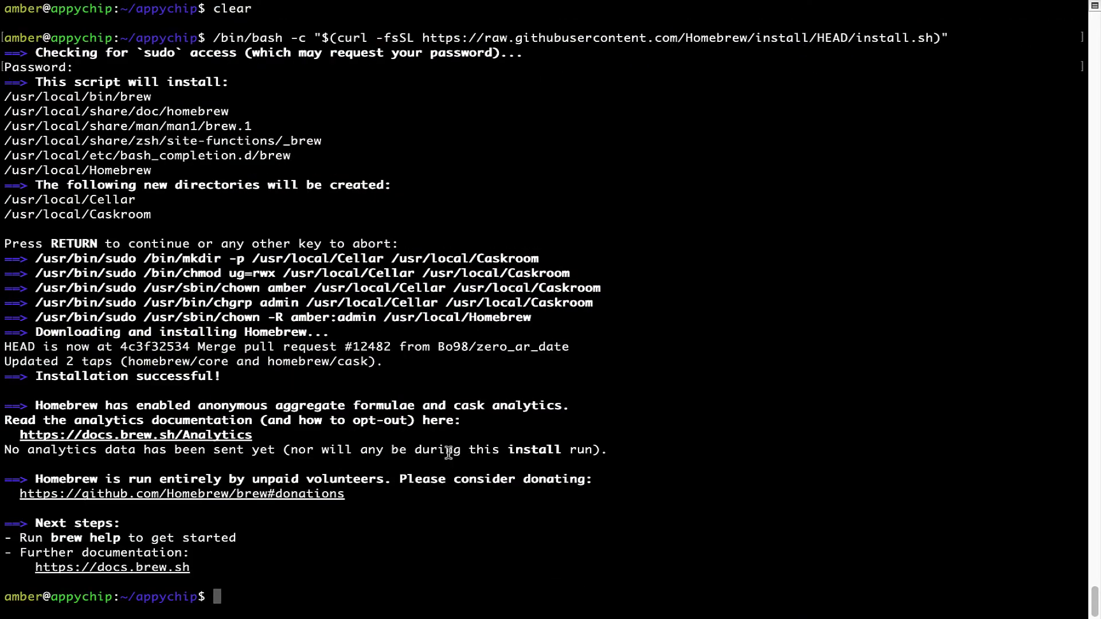
key(Return)
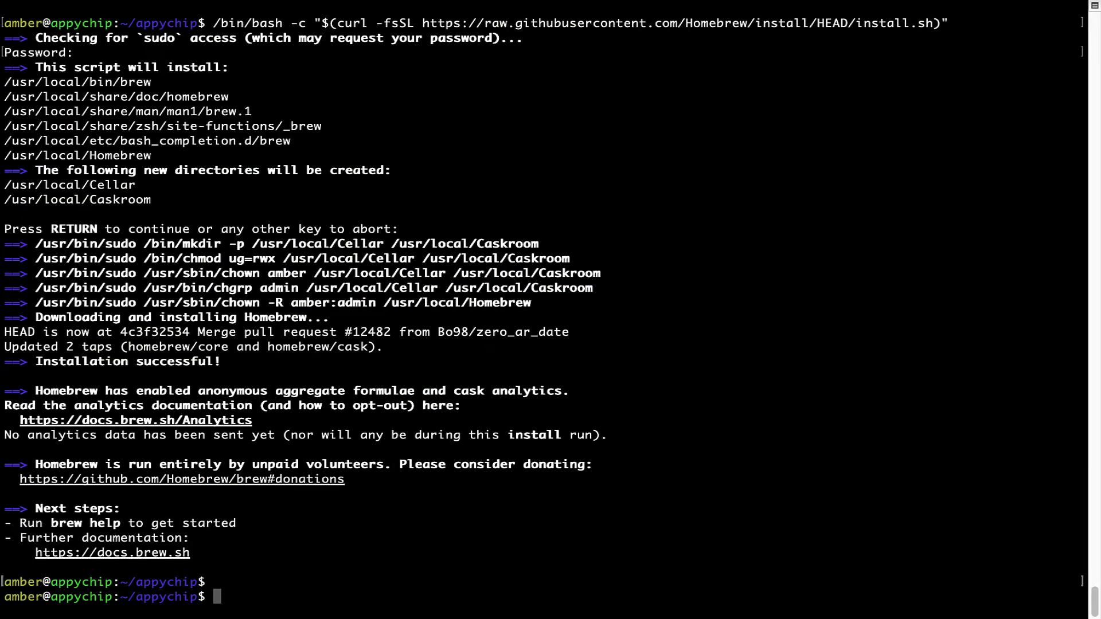
text(brew anal)
text(ytics off)
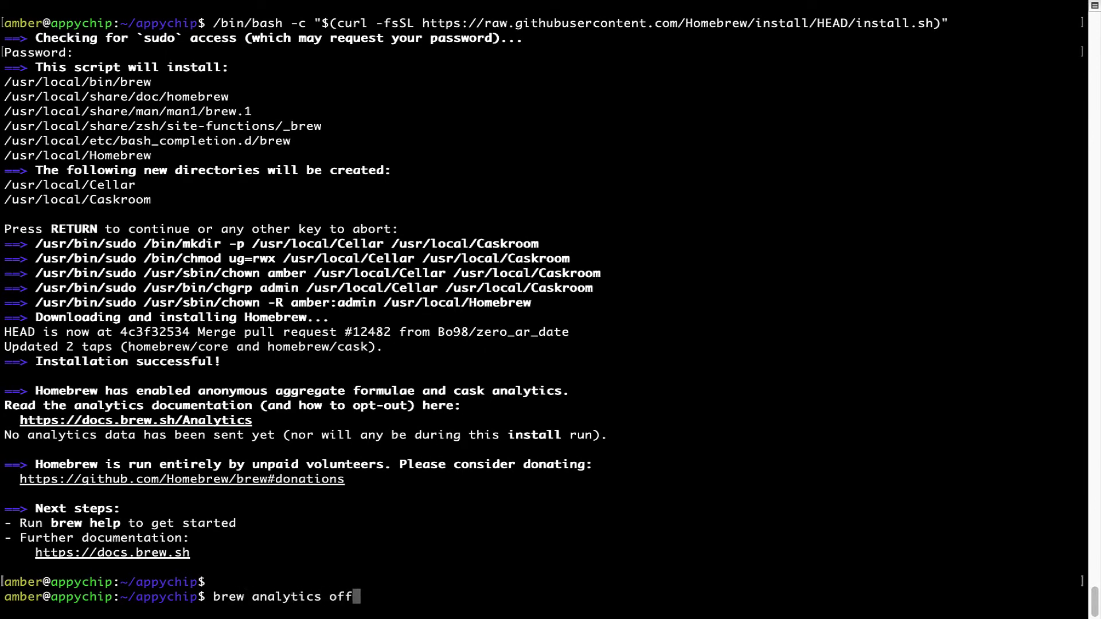
key(Return)
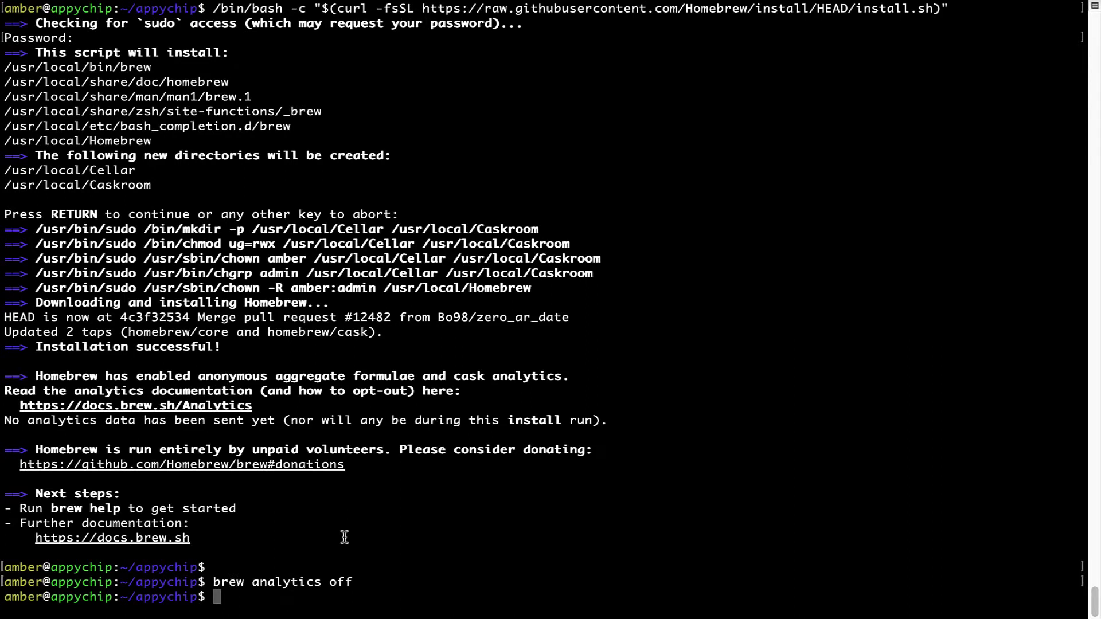
text(clear)
key(Return)
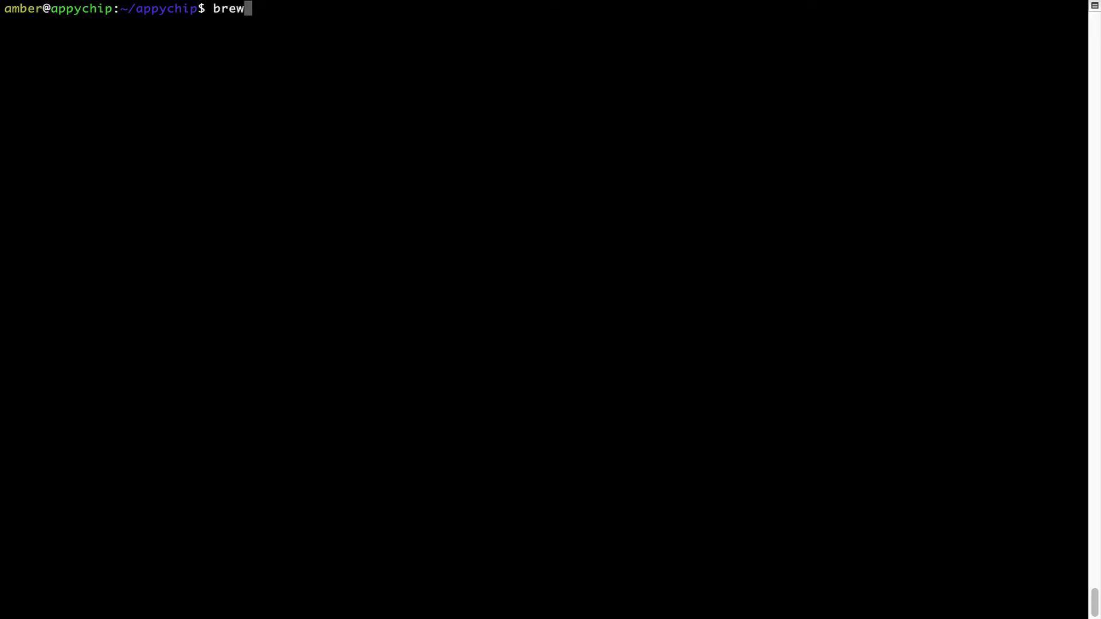
text( update)
Run 'brew update' and check that it reports Already up-to-date
key(Return)
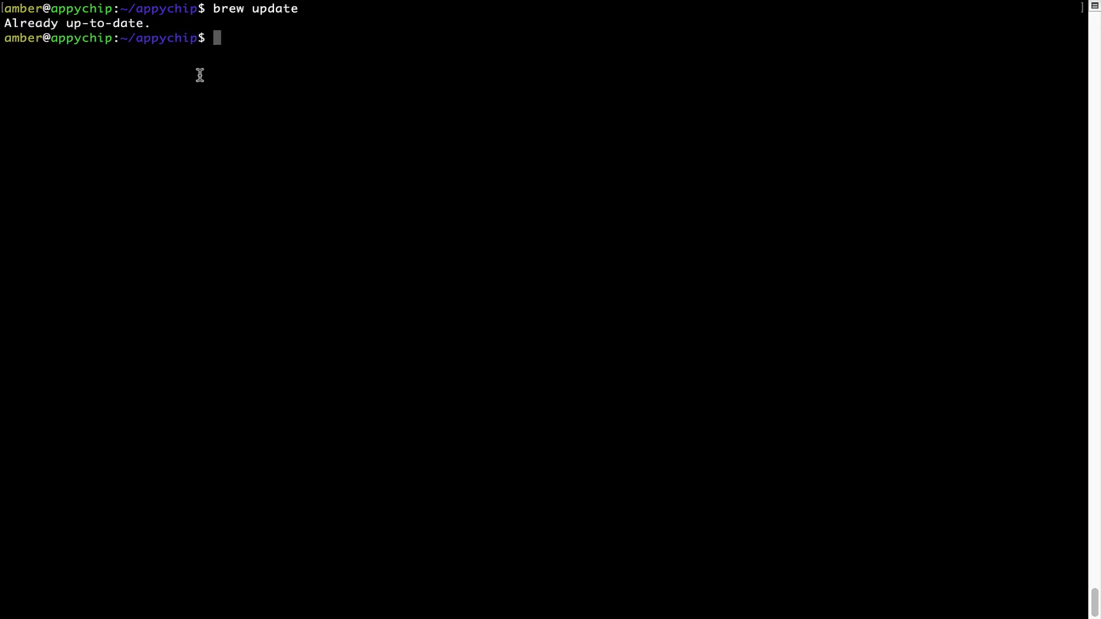
triple_click(109, 26)
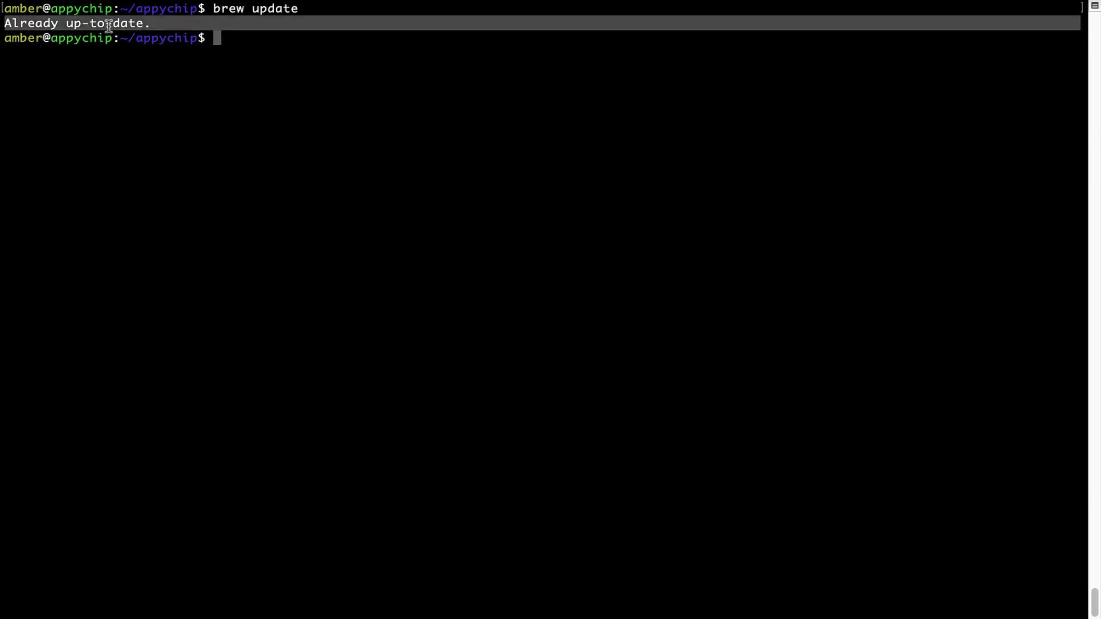
click(109, 26)
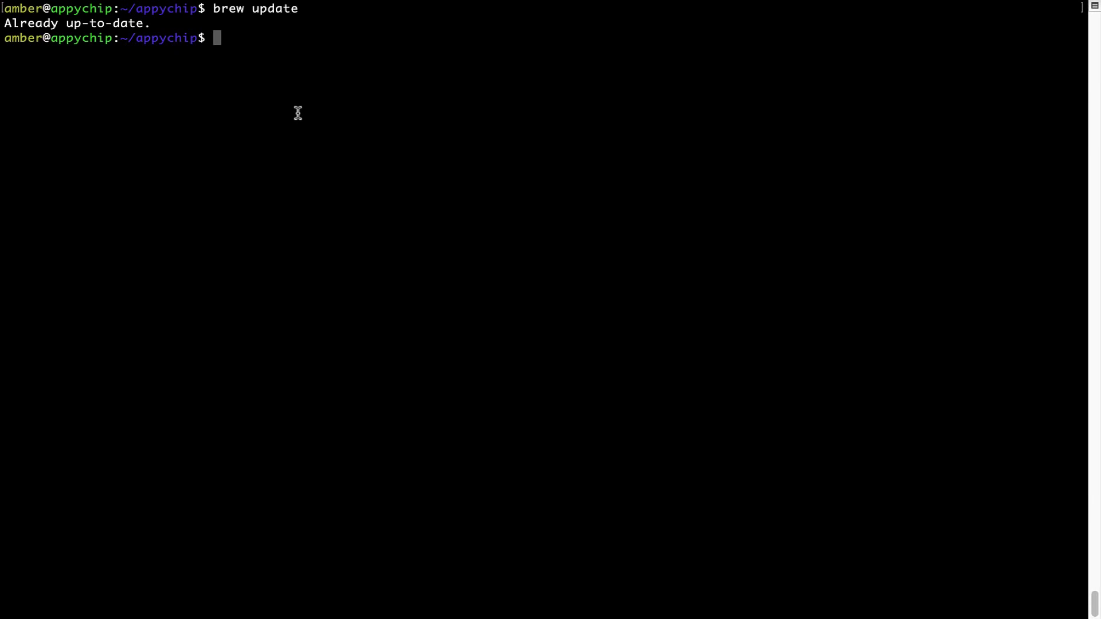
text(clea)
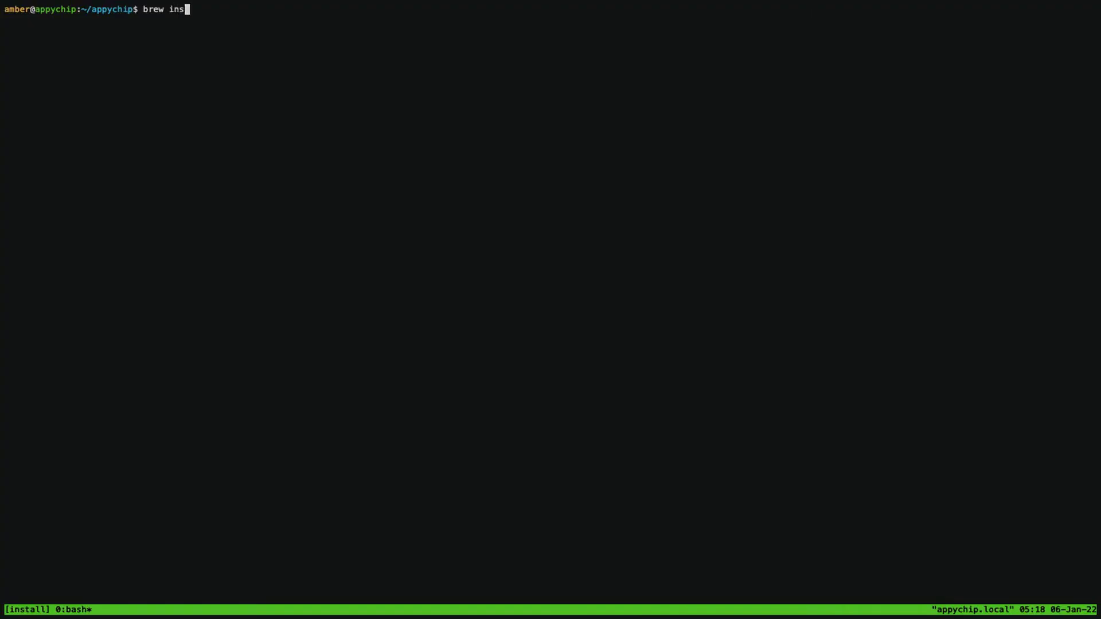
text(tall genstats)
Run the brew install command for genstats in the tmux session
key(Return)
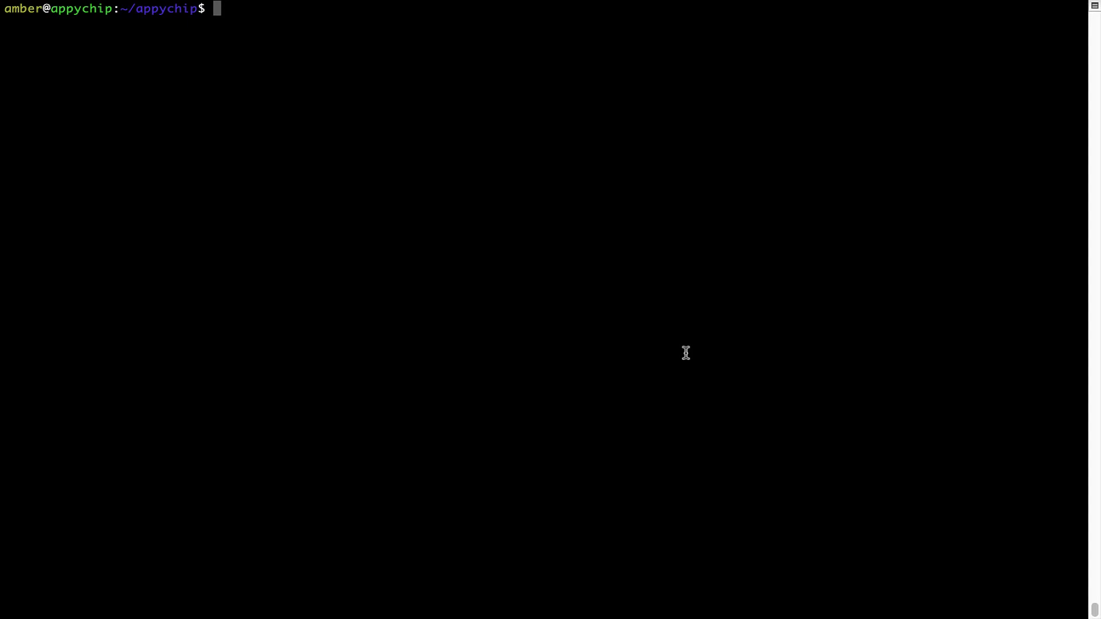
text(brew reins)
text(tall)
Reinstall hello 2.10 with 'brew reinstall hello', then clear the screen
key(ctrl+u)
text(br)
text(ew reinstal)
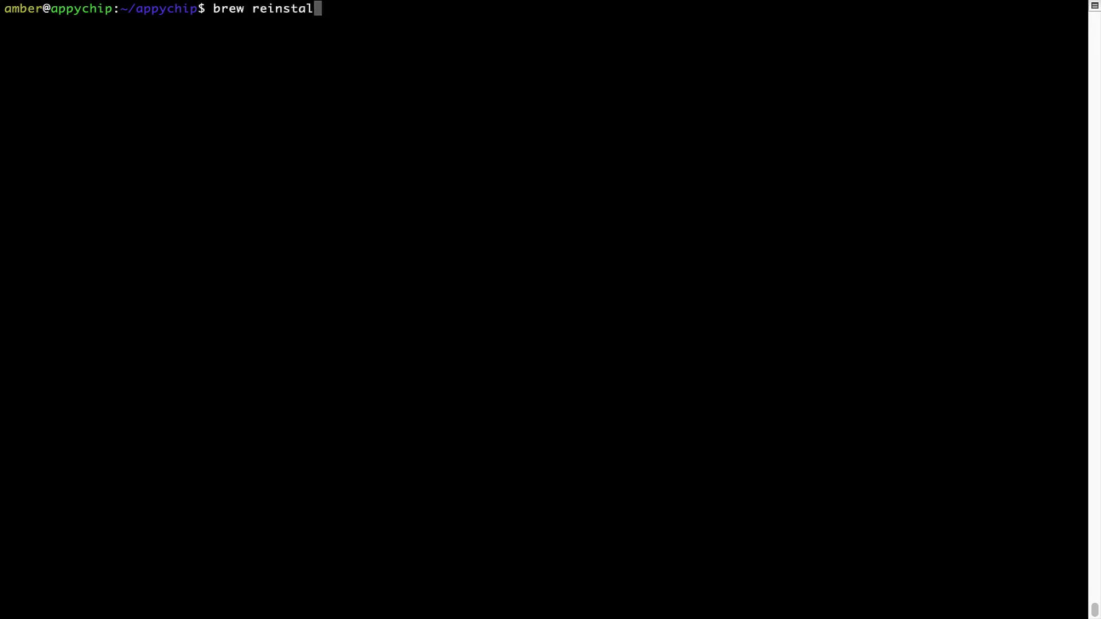
text(l )
text(he)
text(llo)
key(Return)
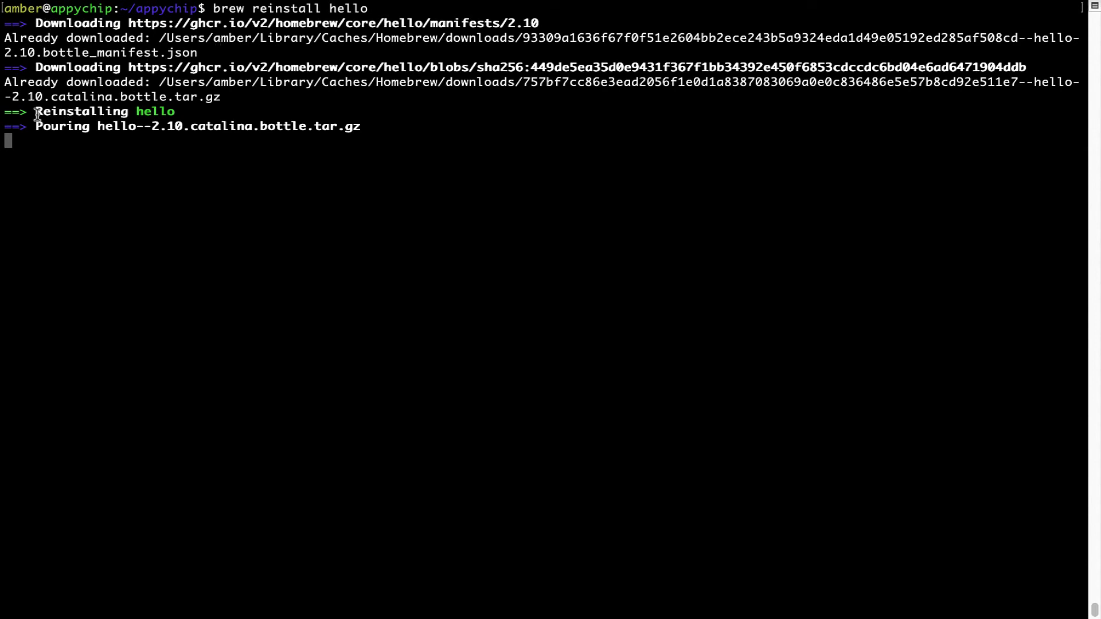
drag(36, 115, 176, 113)
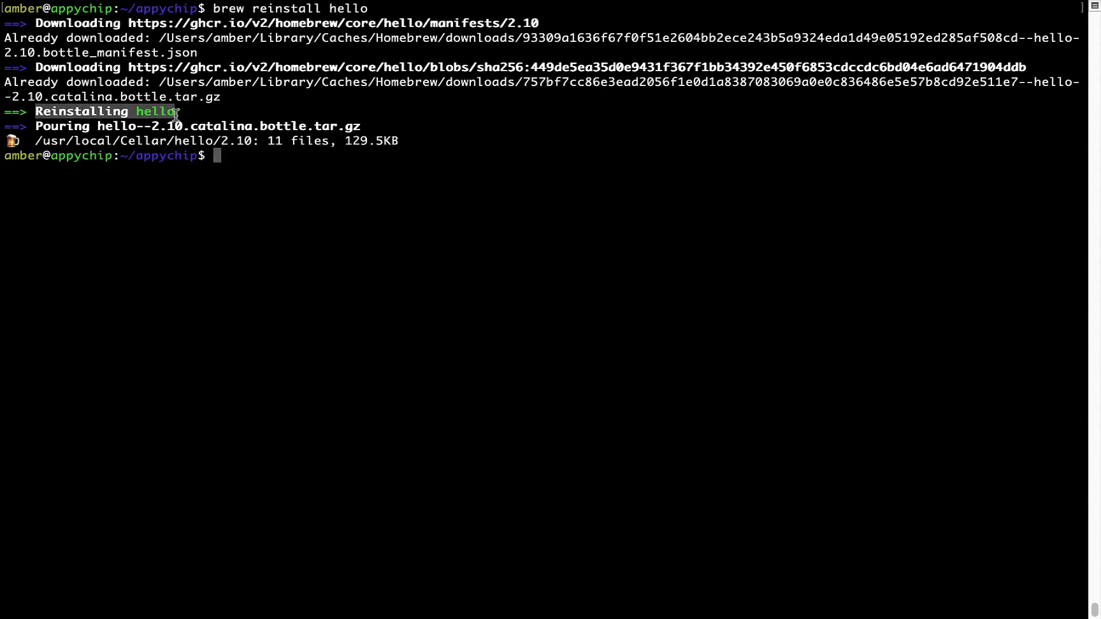
click(229, 163)
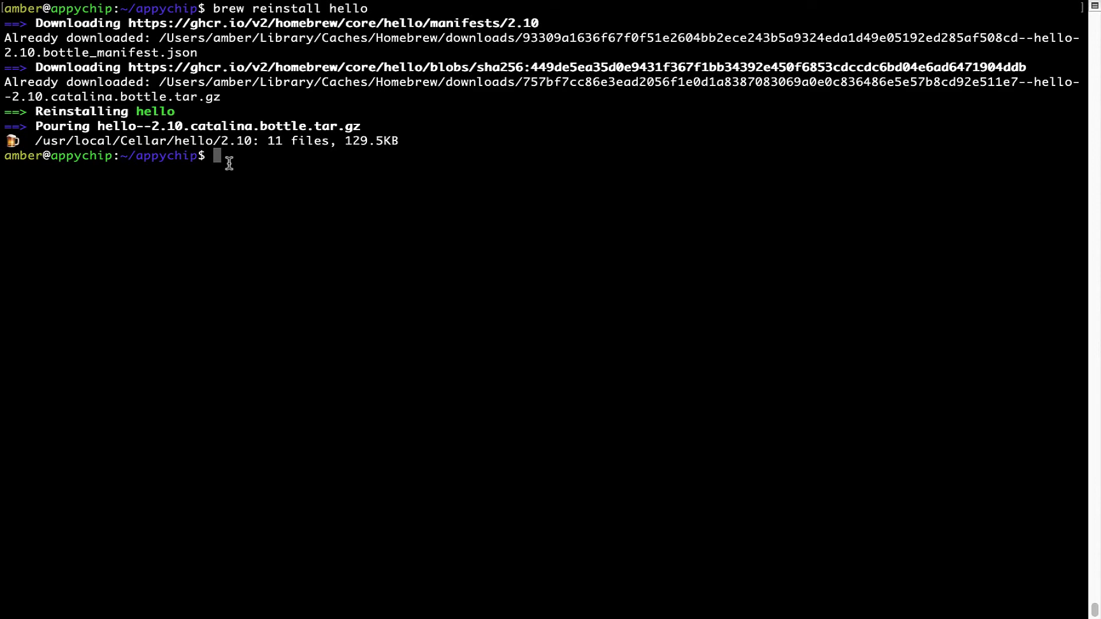
text(clea)
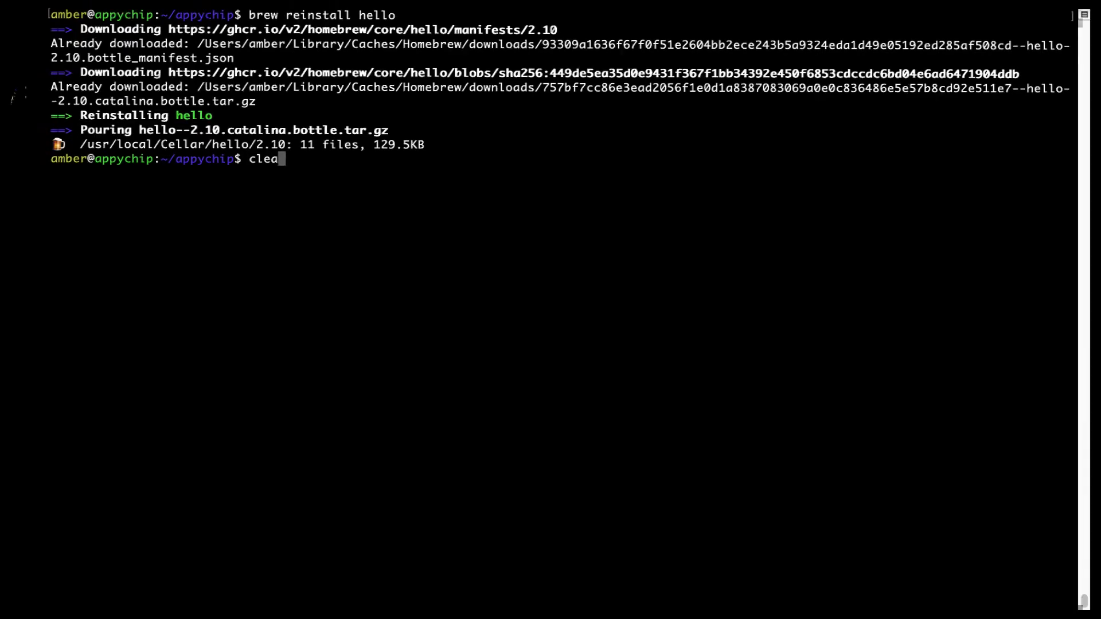
text(r)
key(Return)
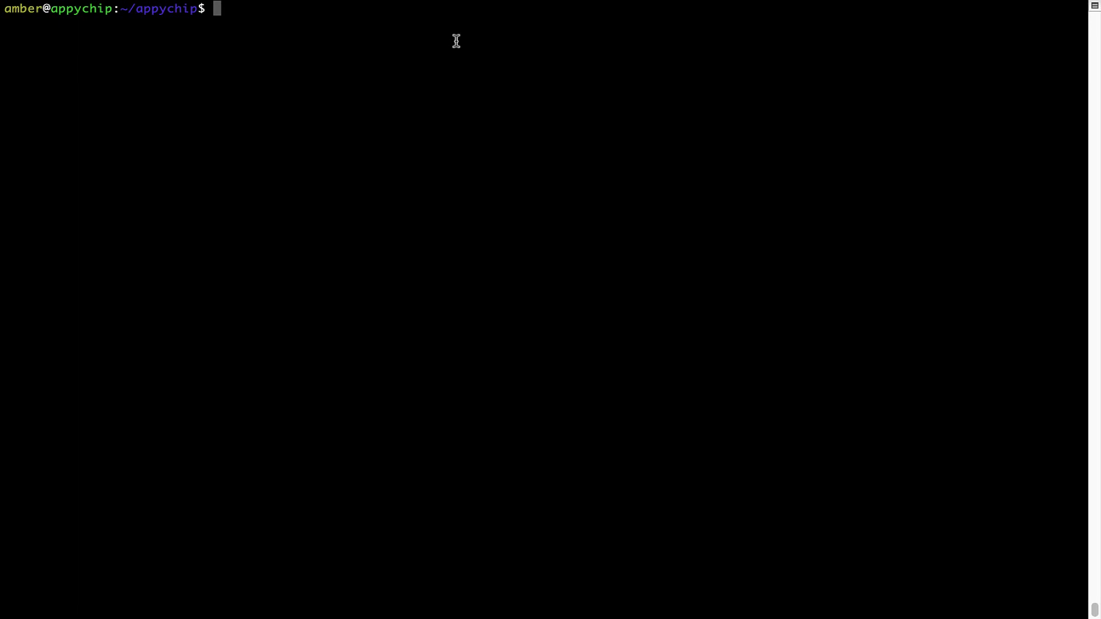
text(brew )
text(uninstall h)
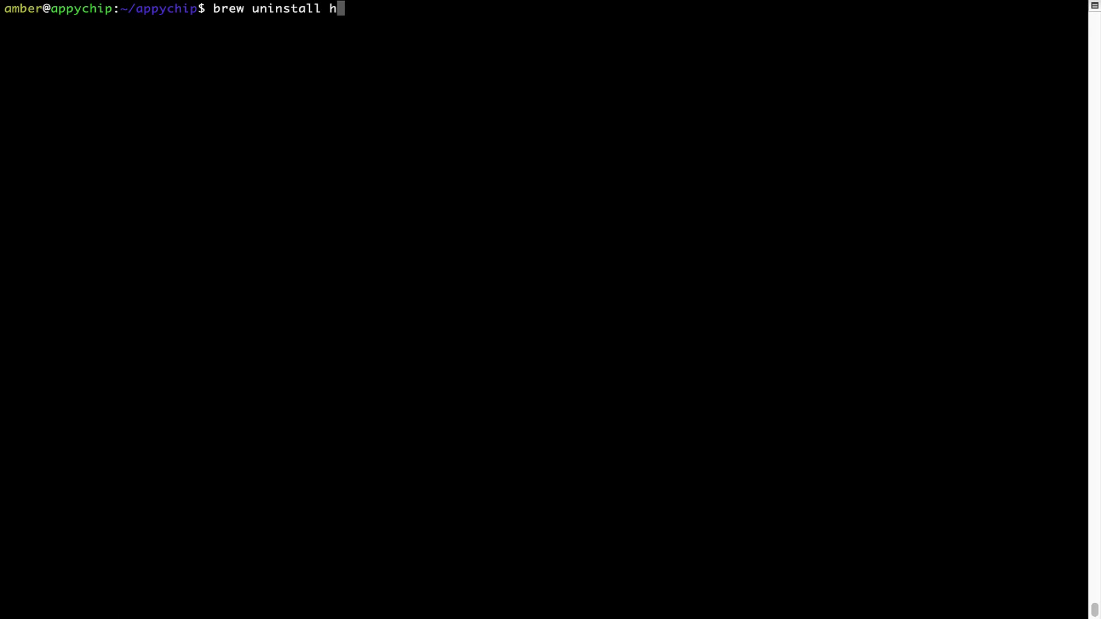
text(ello)
Uninstall hello 2.10 with 'brew uninstall hello' and highlight the Uninstalling line
key(Return)
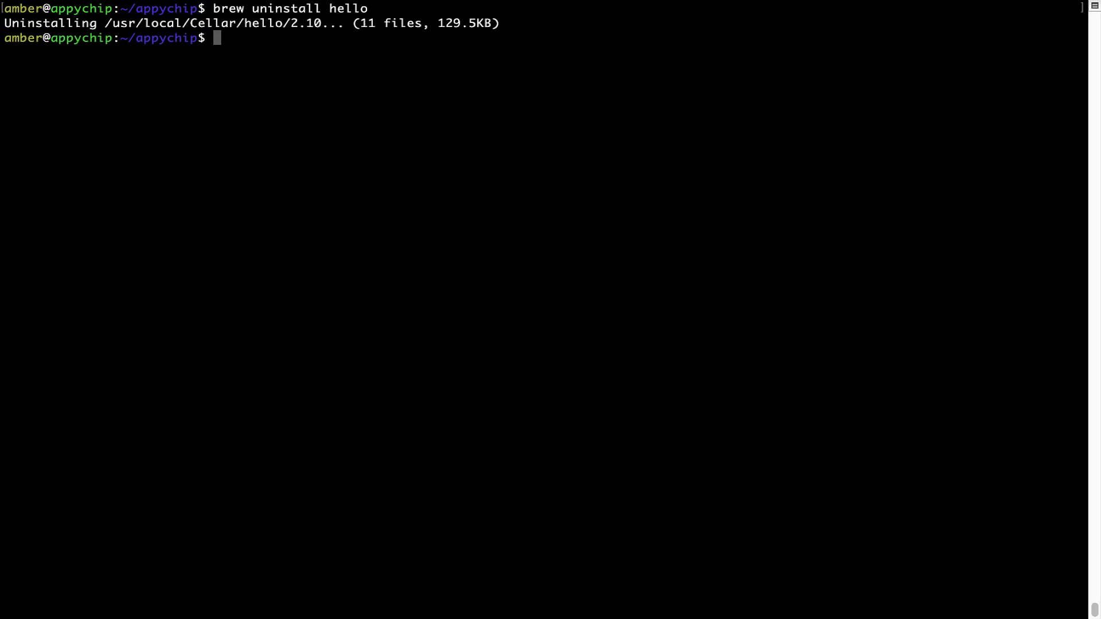
triple_click(17, 23)
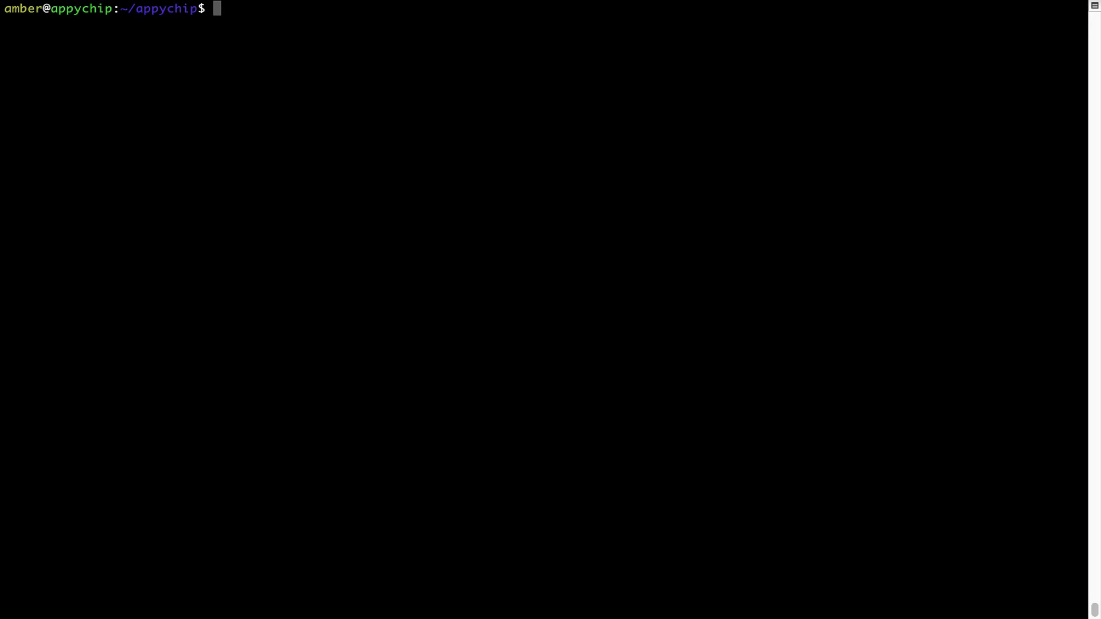
text(brew )
text(cleanup)
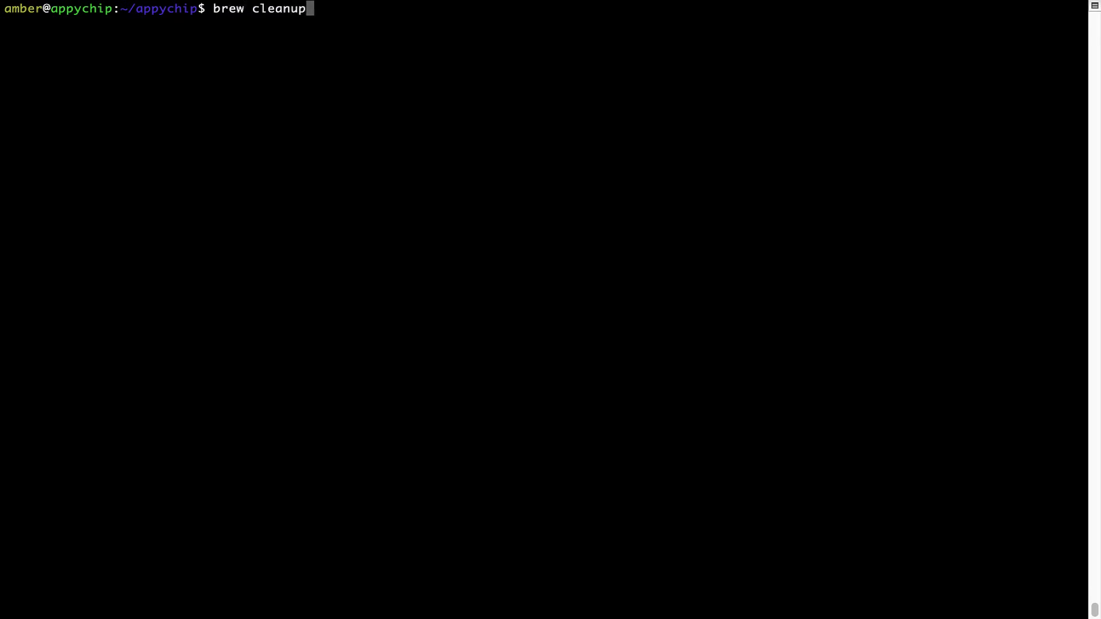
Run 'brew cleanup', which finishes with no output
key(Return)
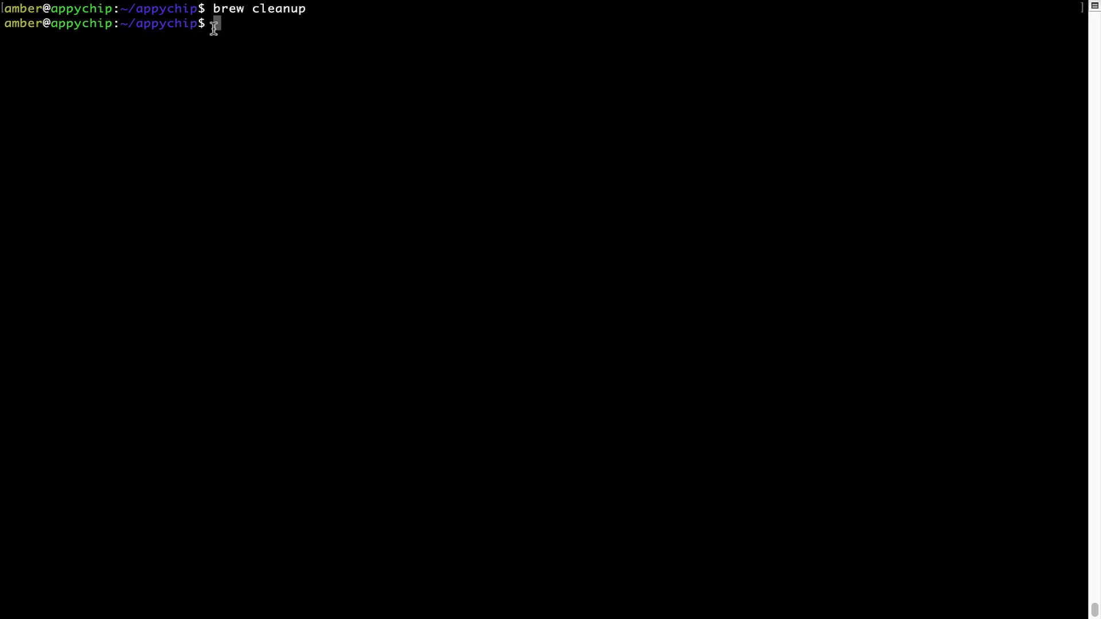